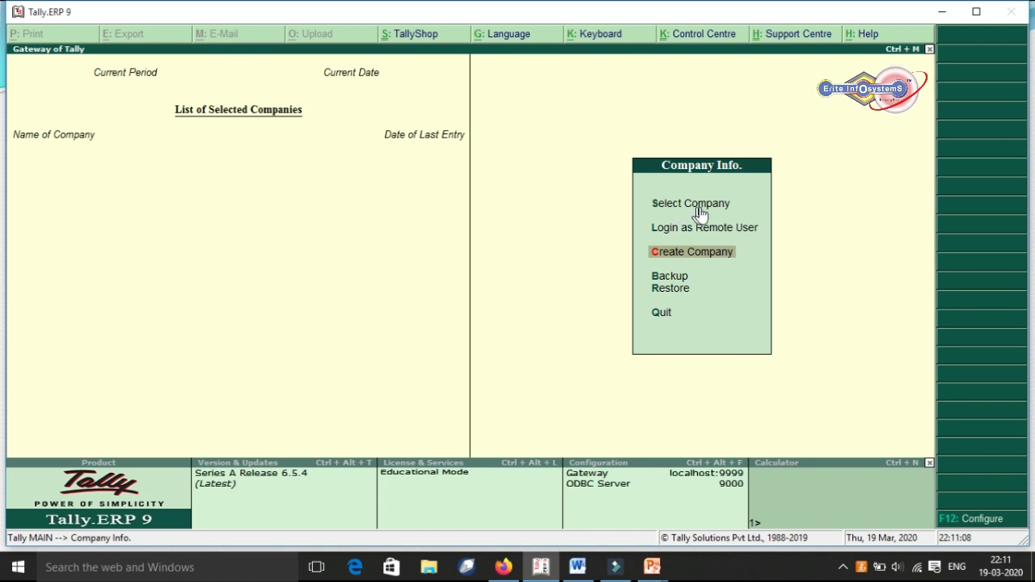
Choose Create Company from the Company Info. menu to start a new company.
left_click(663, 253)
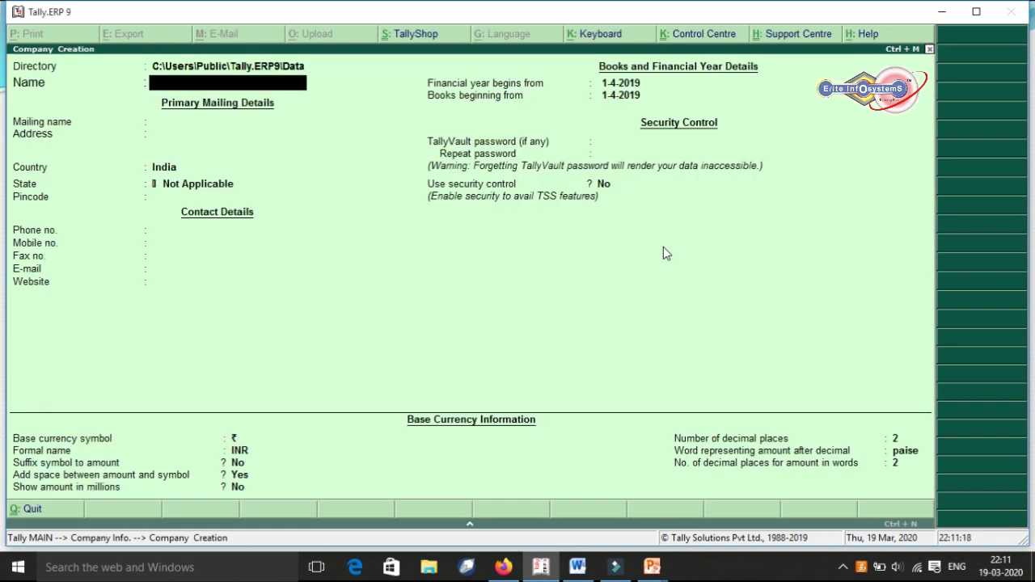
Name the company Ram Trader's Pvt Ltd and enter its street and city address lines.
type("Ram Trader's Pv")
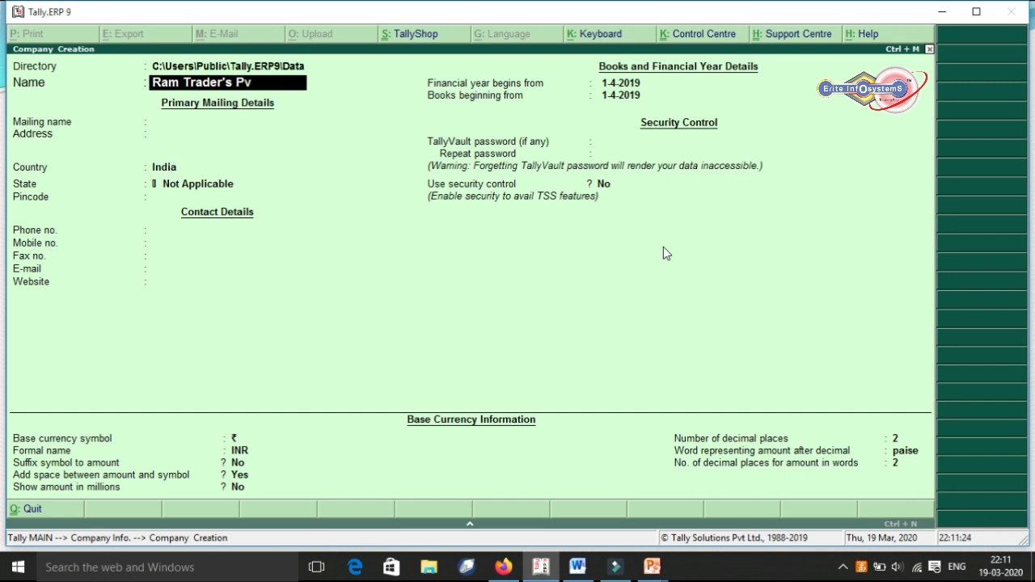
type("t Ltd")
key("Return")
key("Return")
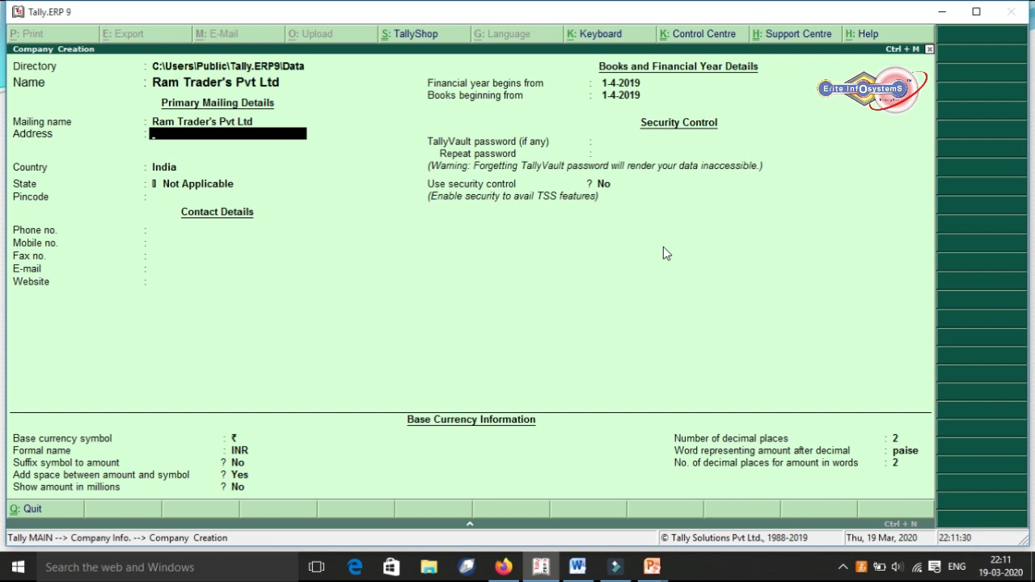
key("Return")
type("Kanpur")
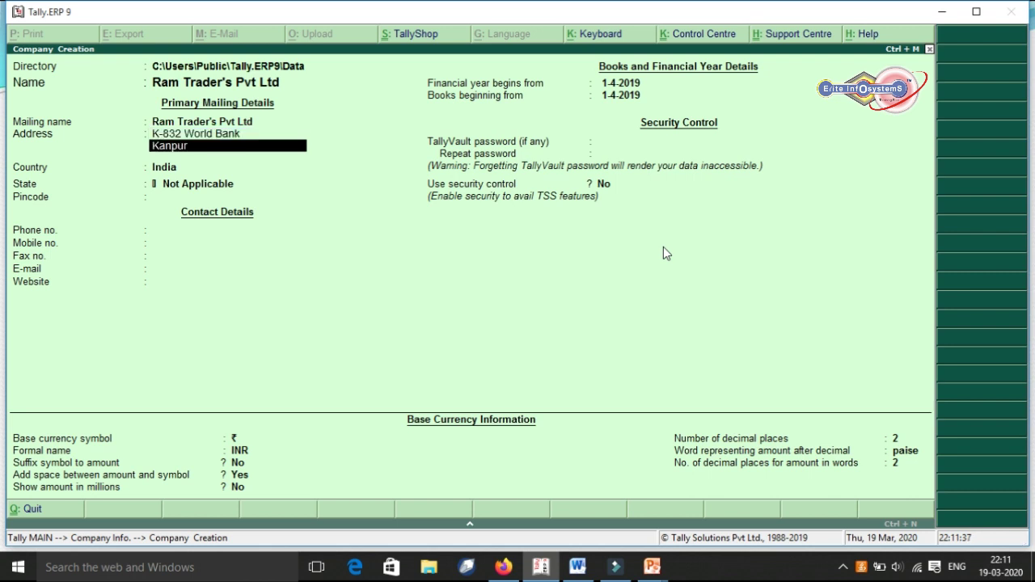
key("Return")
key("Return")
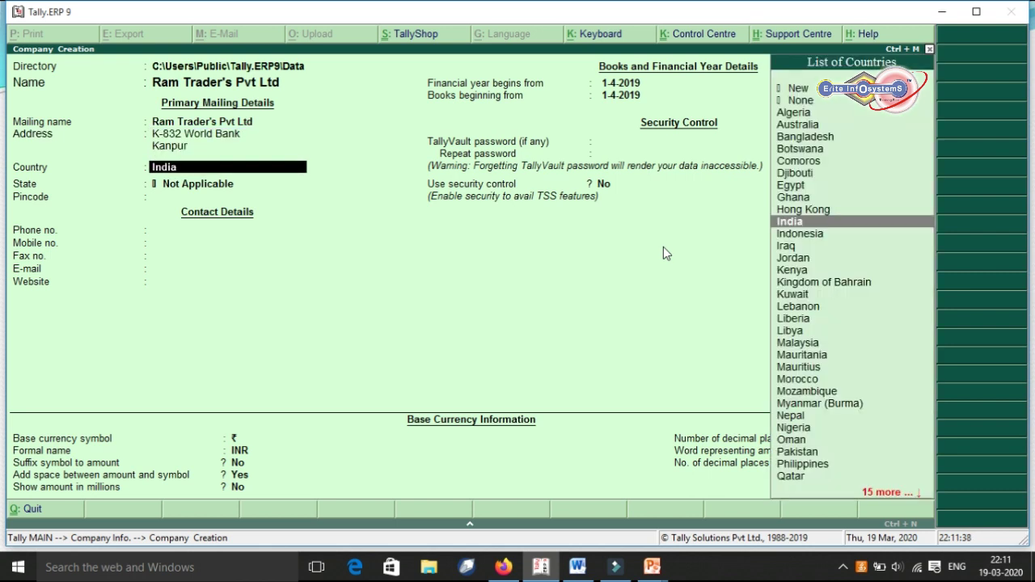
key("Return")
Set the state to Uttar Pradesh and fill in the pincode, phone number and mobile number.
type("U")
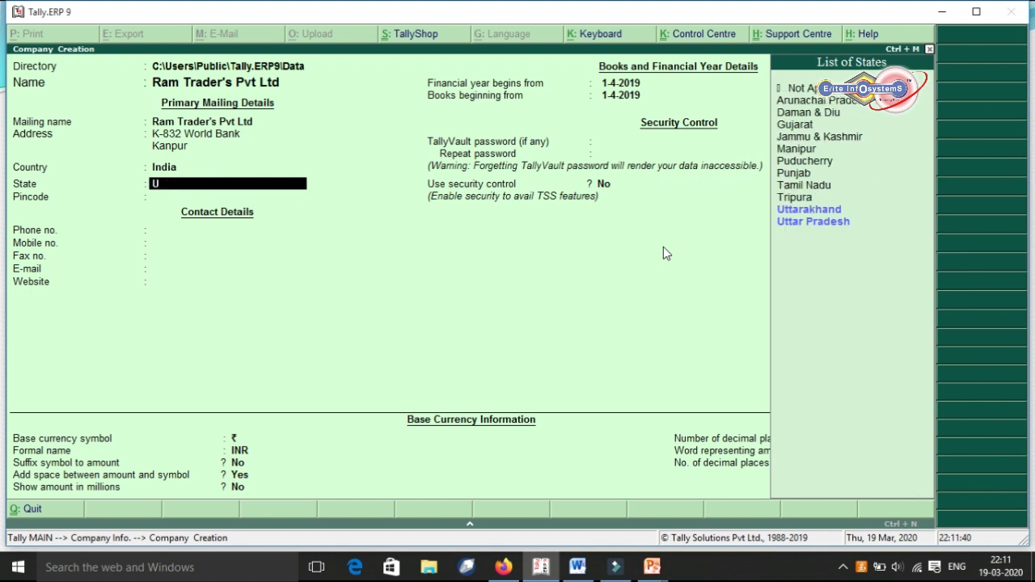
key("Return")
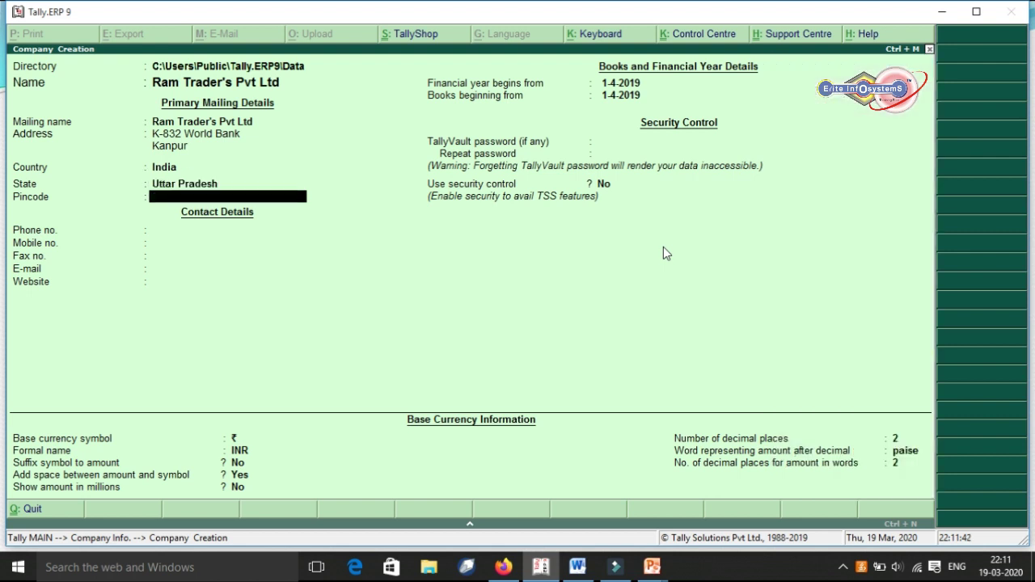
type("208027")
key("Return")
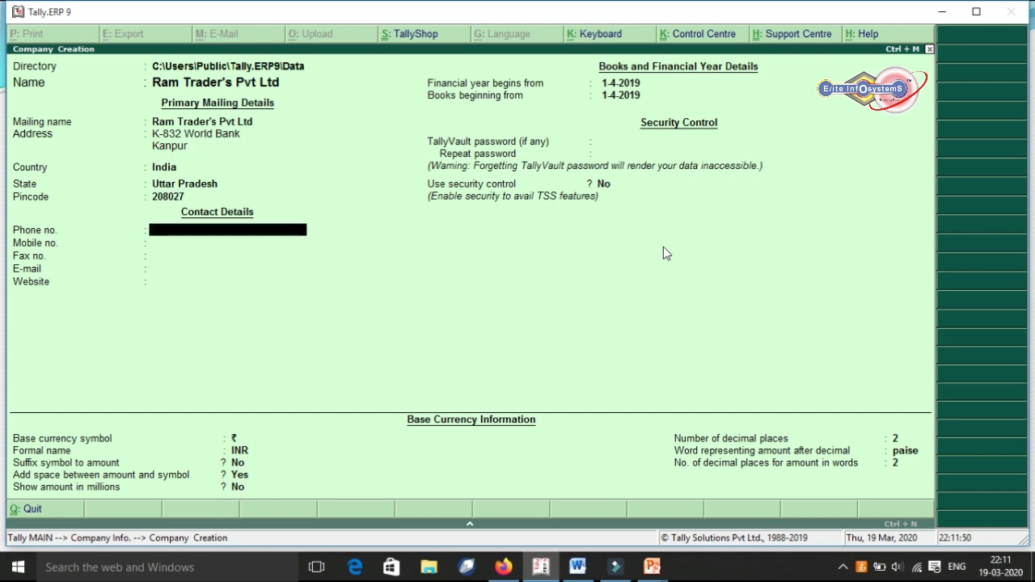
type("9877654321")
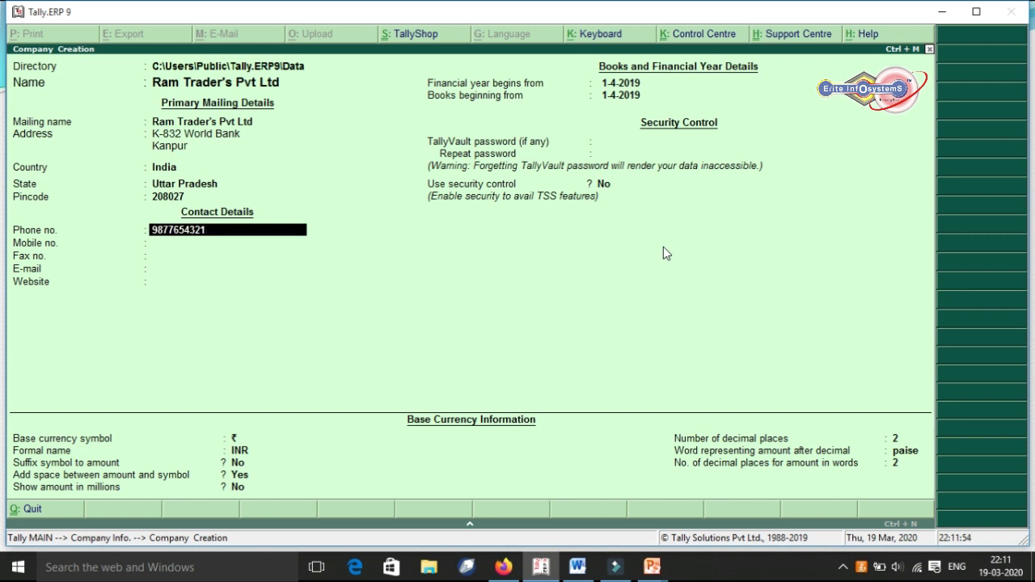
key("Return")
type("98")
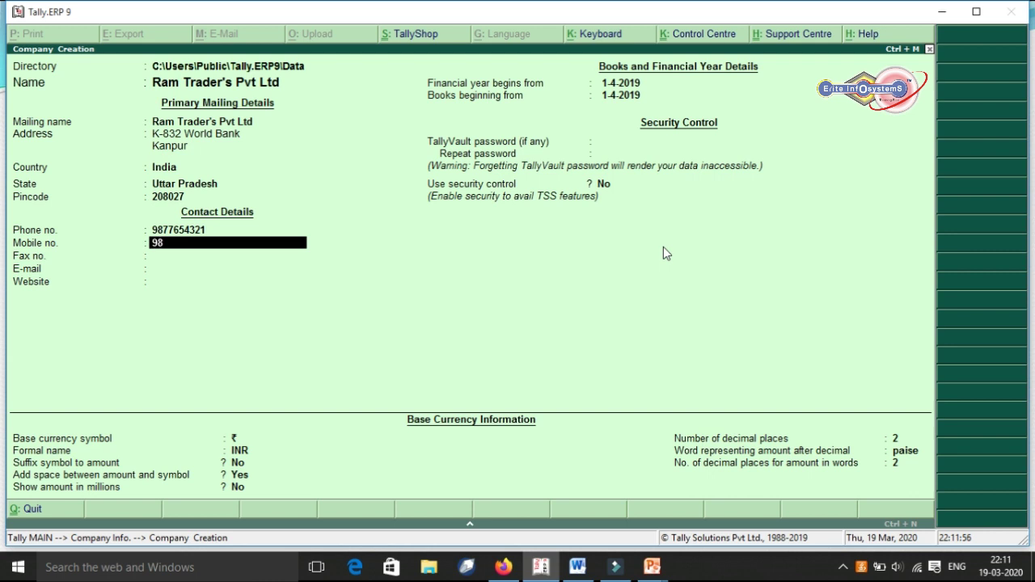
type("76543212")
Confirm the mobile number, leave fax blank, enter the company e-mail, keep financial year 1-4-2019.
key("Return")
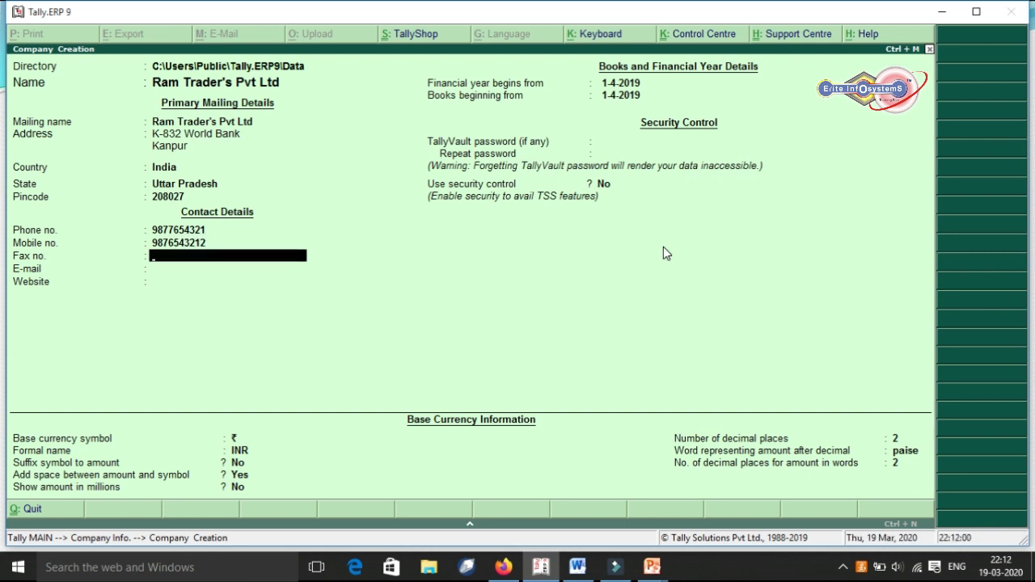
key("Return")
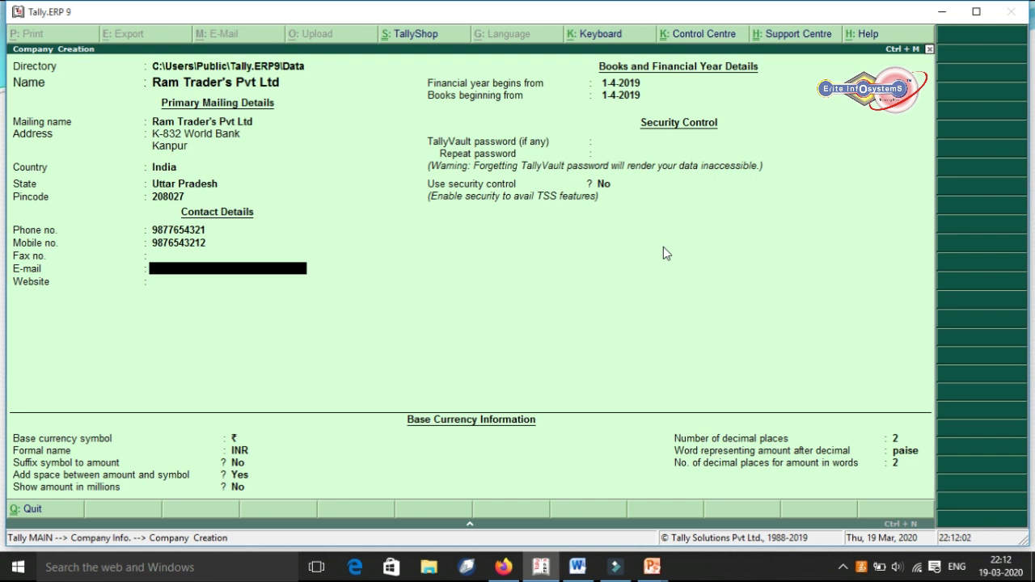
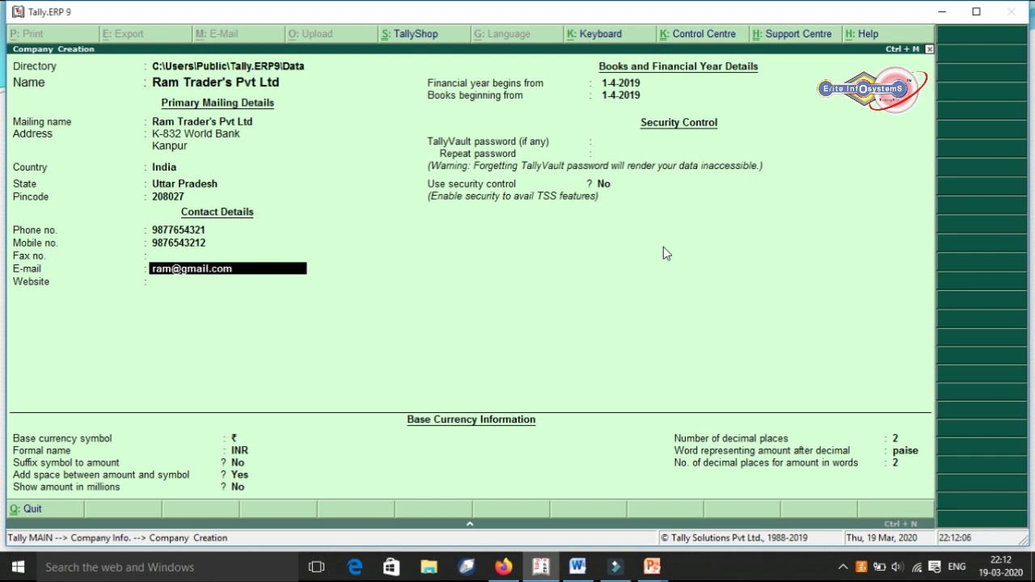
key("Return")
key("Return")
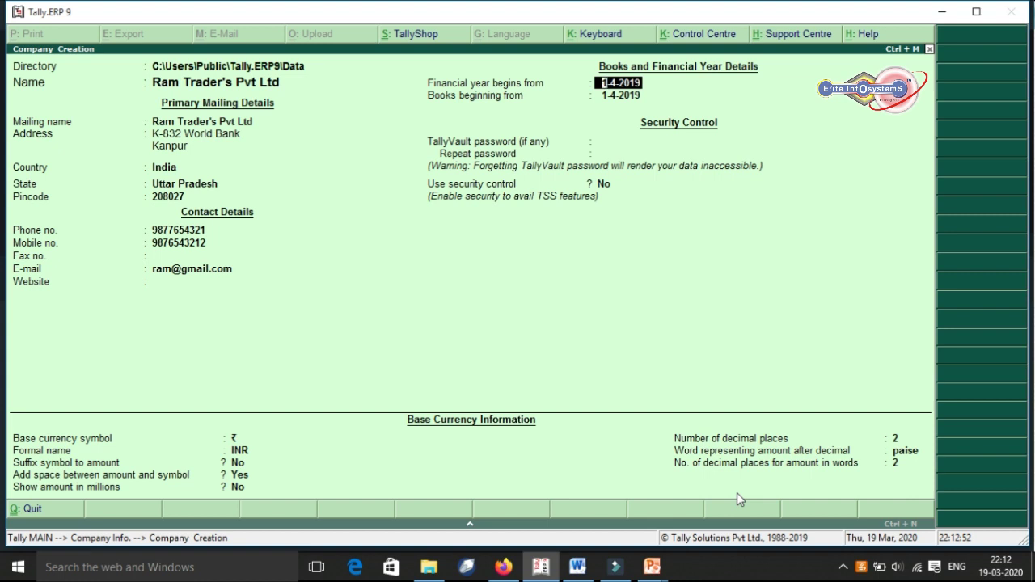
key("Return")
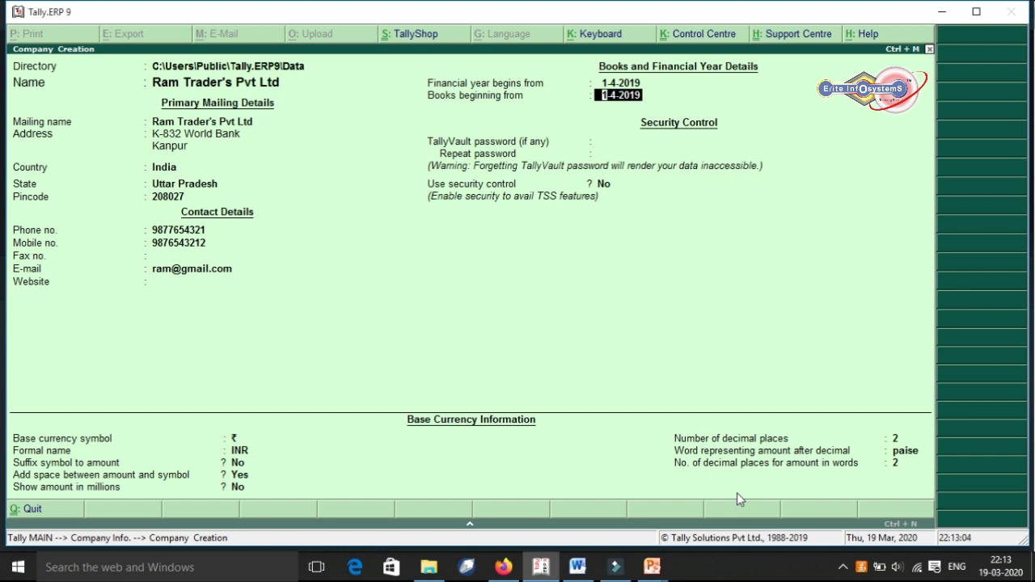
Keep books beginning 1-4-2019, leave TallyVault empty, and enable security control.
key("Return")
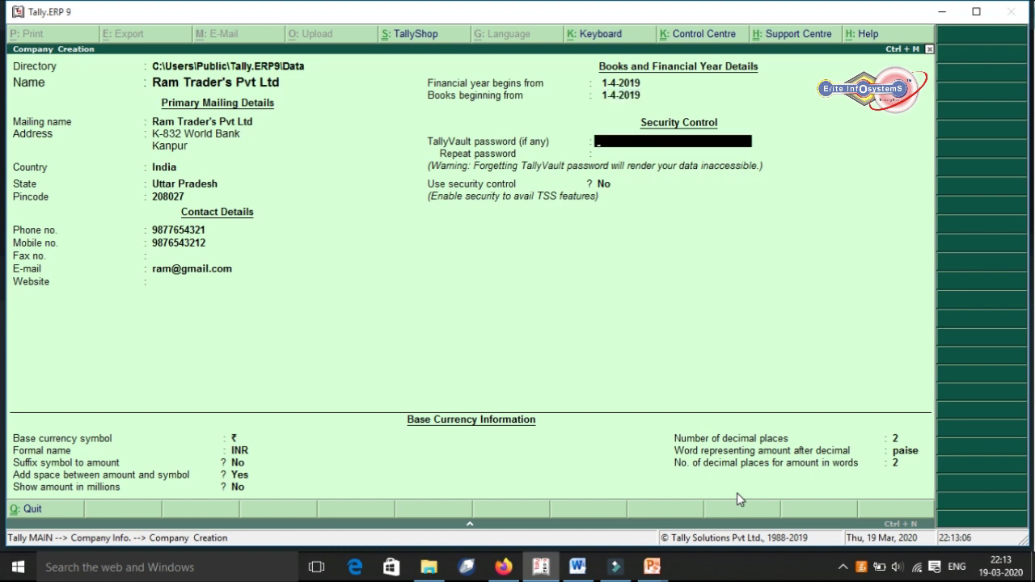
key("Return")
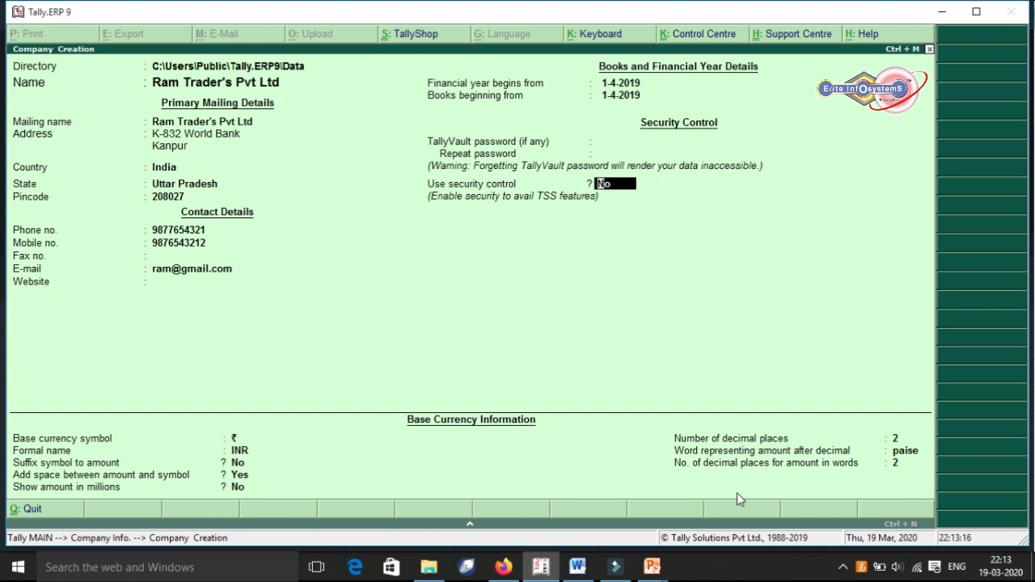
type("y")
key("Return")
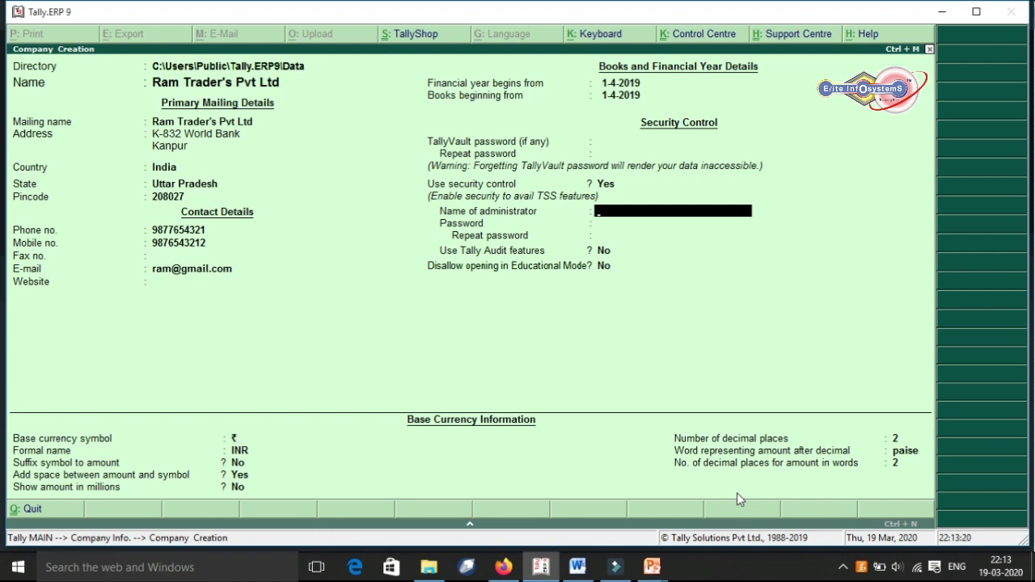
Set the administrator name and confirmed password, leaving Tally Audit, Educational Mode and currency unchanged.
type("ab")
type("min")
key("Return")
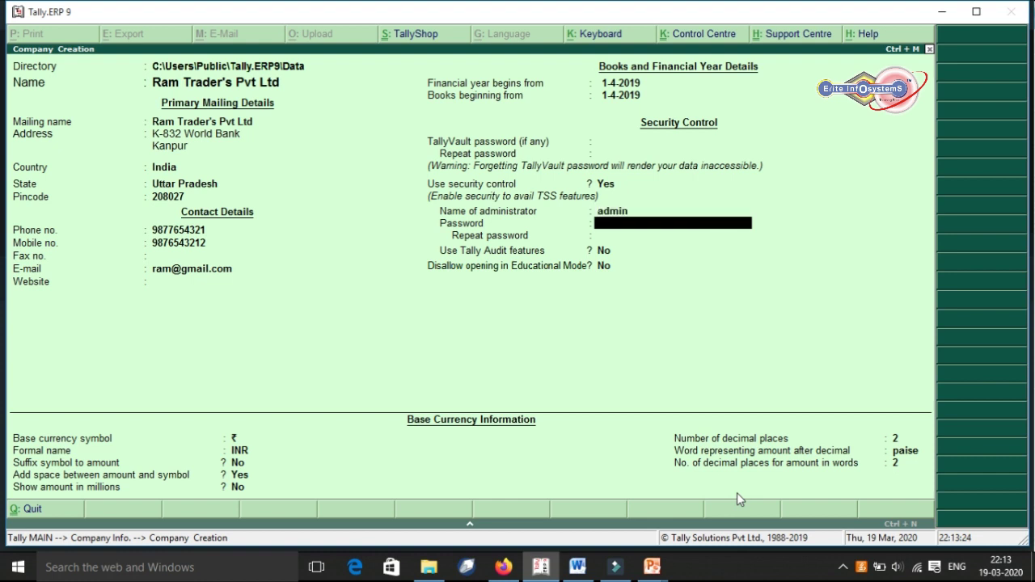
type("123")
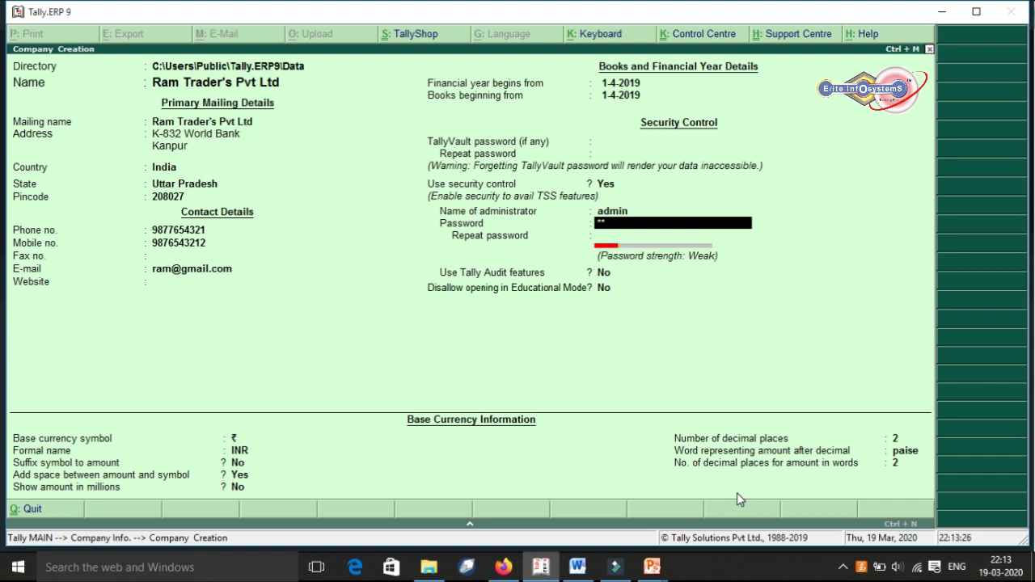
key("Return")
type("12")
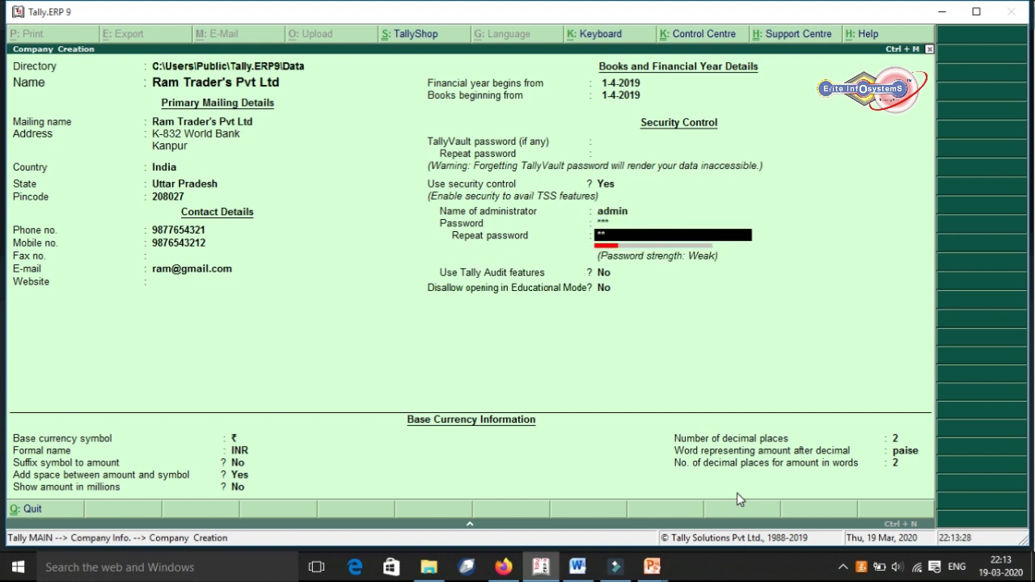
type("3")
key("Return")
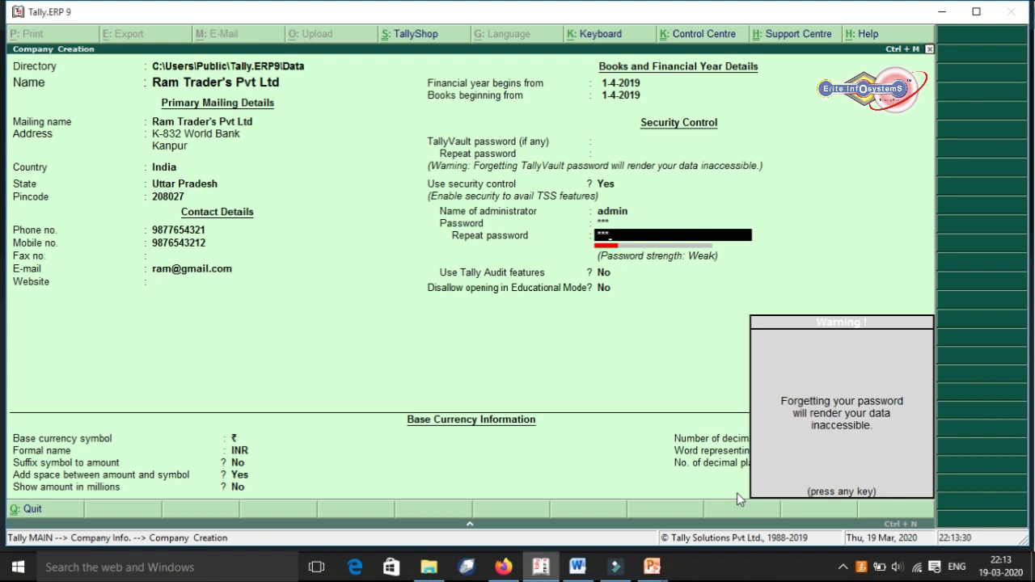
key("Return")
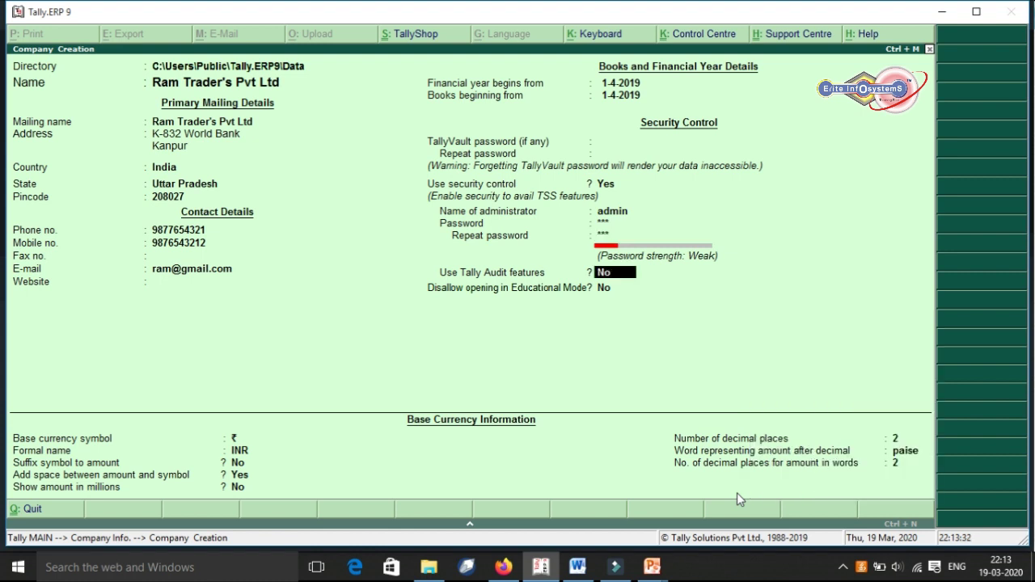
key("Return")
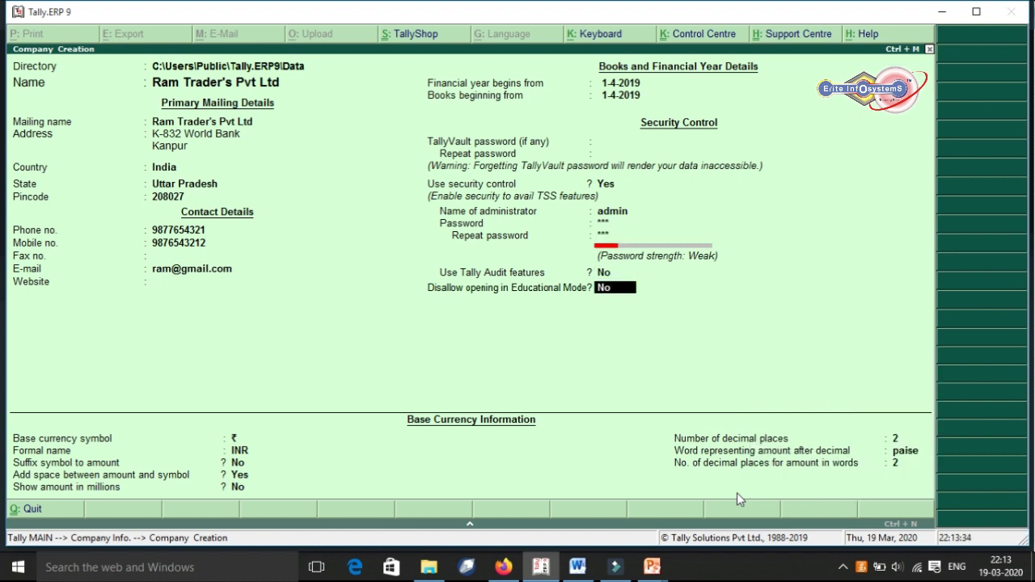
key("Return")
key("Return")
key("Return")
key("Return")
key("Return")
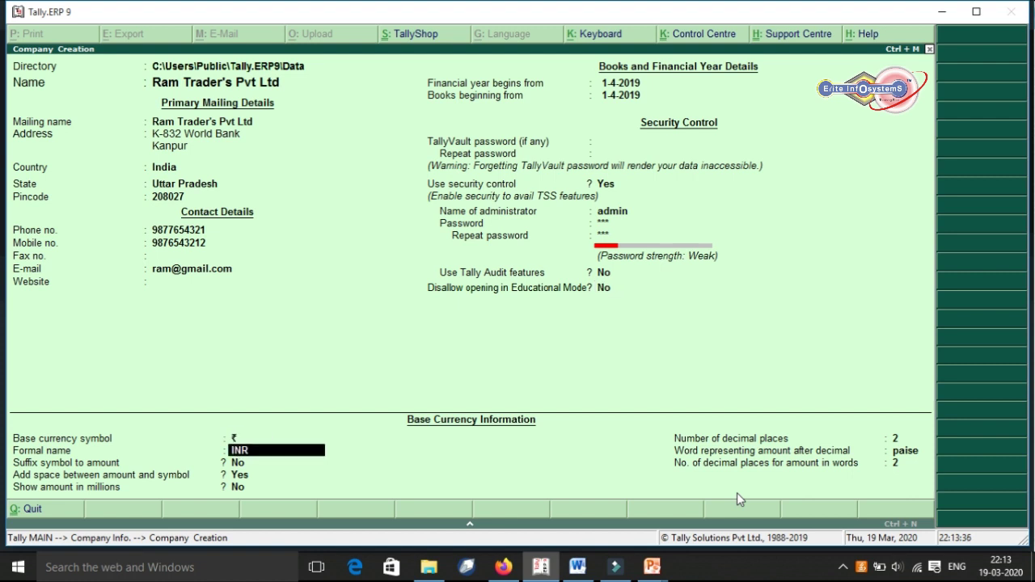
key("Return")
key("Return")
key("Return")
key("Return")
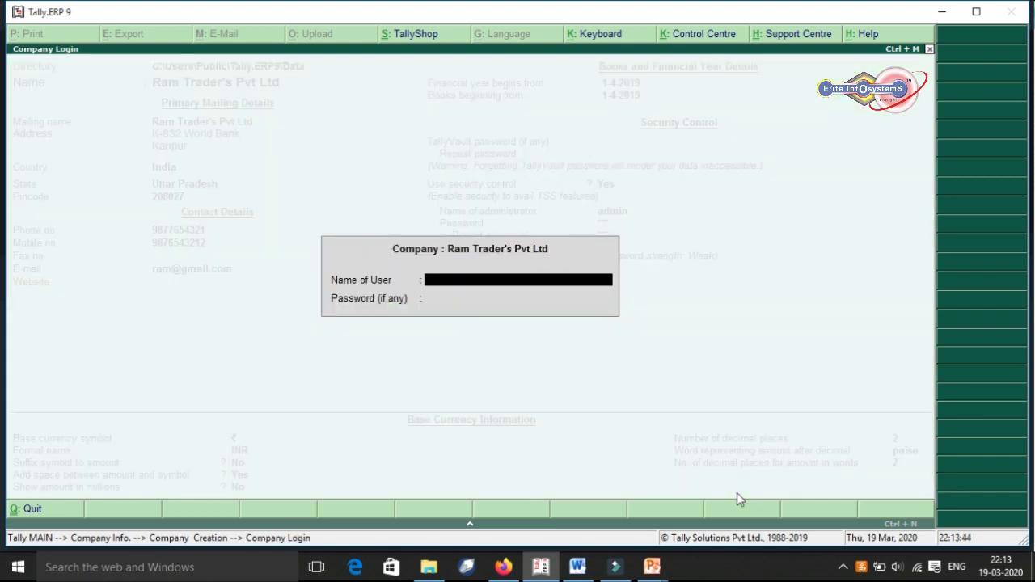
Save the company and log in with the admin user name and password.
type("admin")
key("BackSpace")
key("BackSpace")
key("BackSpace")
key("BackSpace")
key("BackSpace")
type("admin")
key("Return")
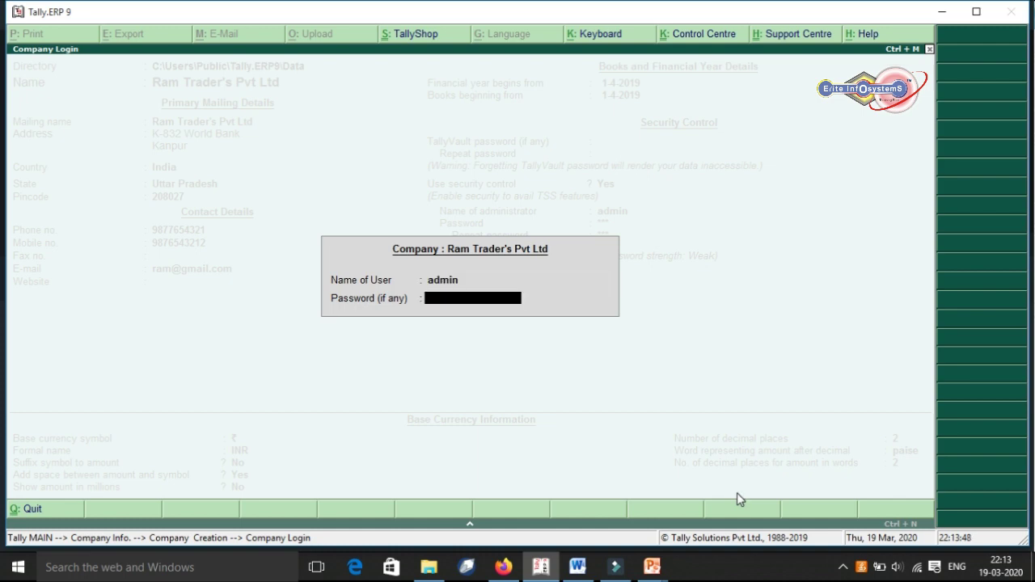
key("Return")
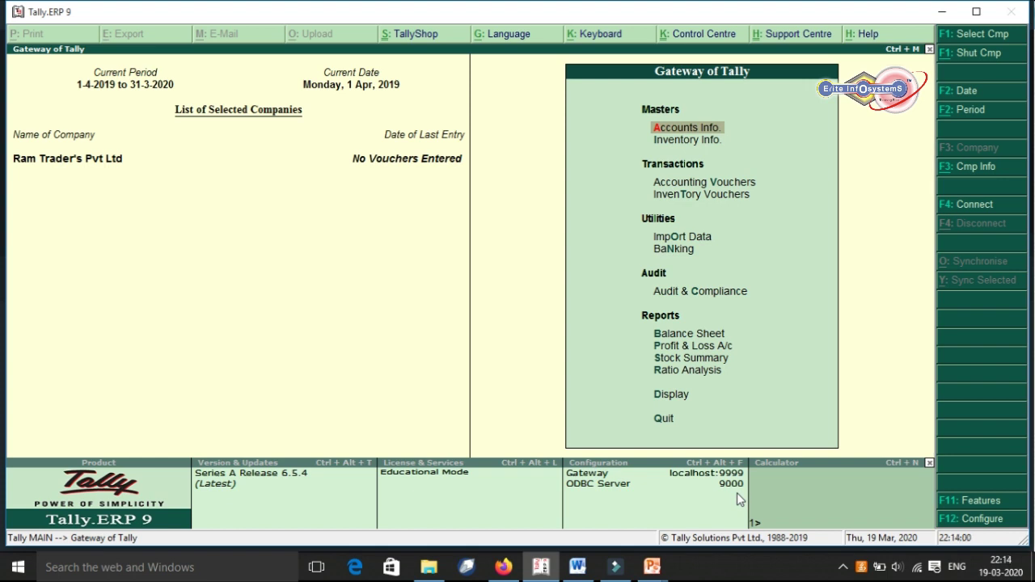
Shut the open company with Alt+F1 and move to the Select Company option.
key("alt+F1")
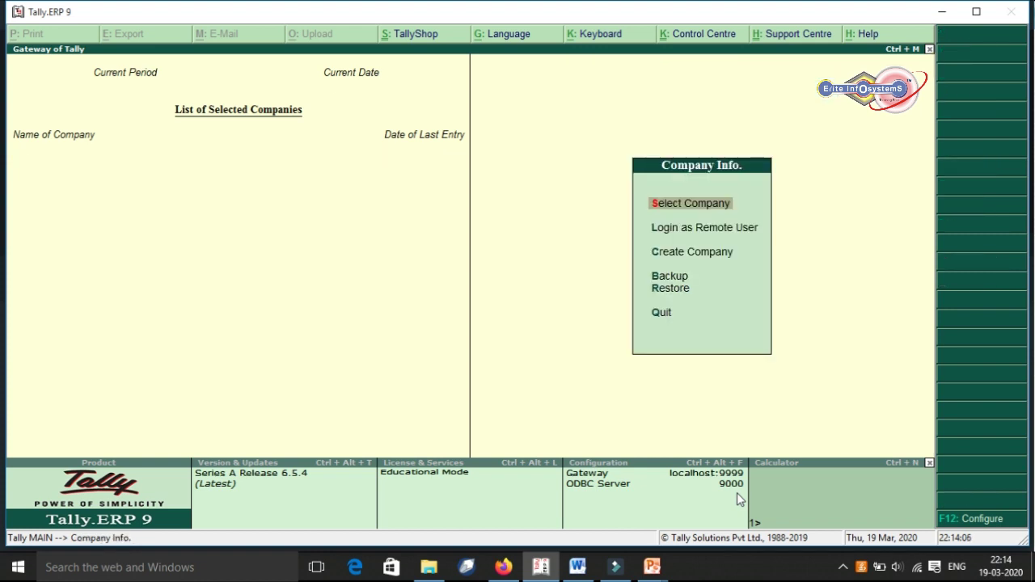
key("Down")
key("Down")
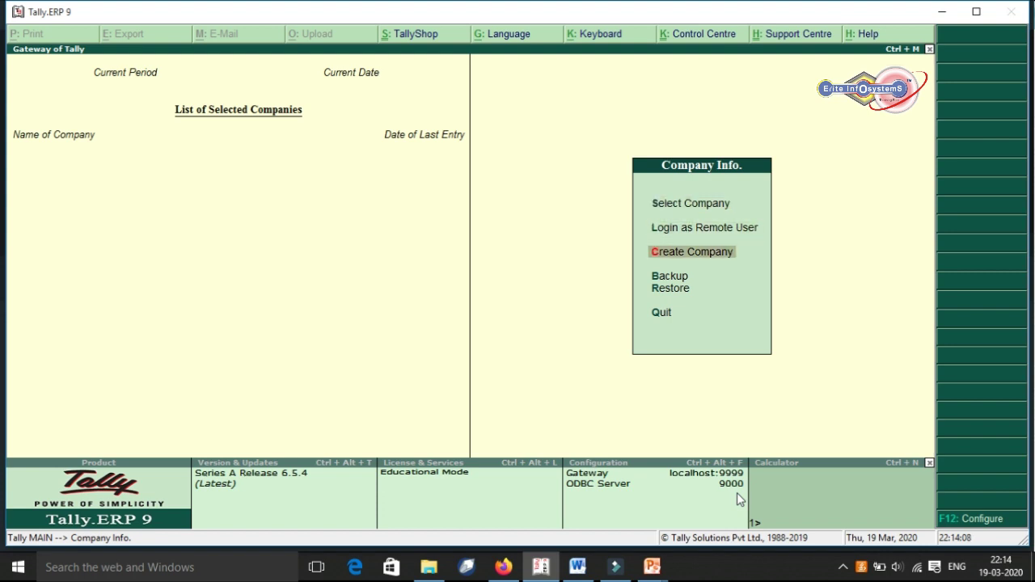
key("Up")
key("Down")
key("Up")
key("Up")
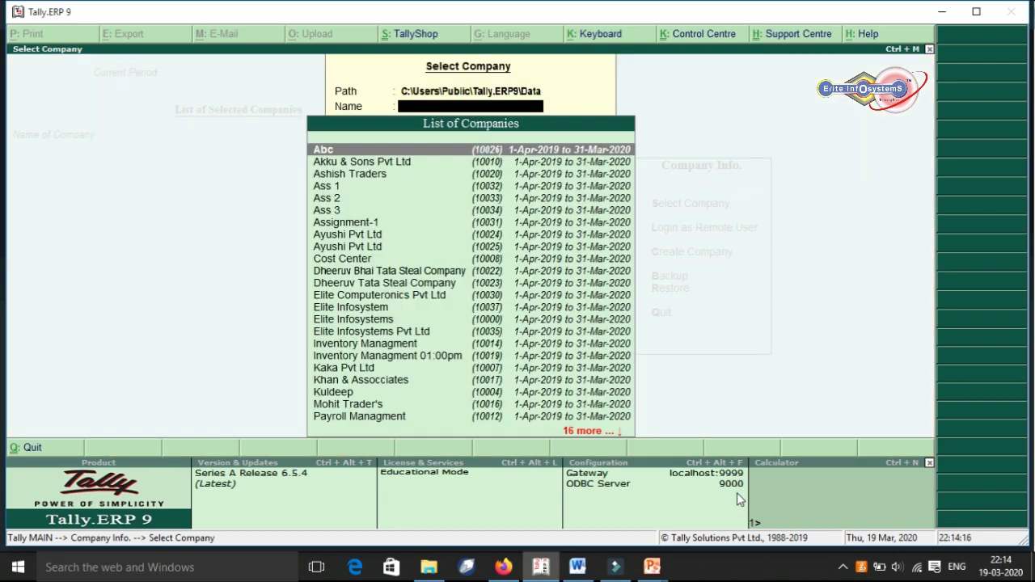
Pick Ram Trader's Pvt Ltd from the company list and log in as admin with its password.
type("Ram")
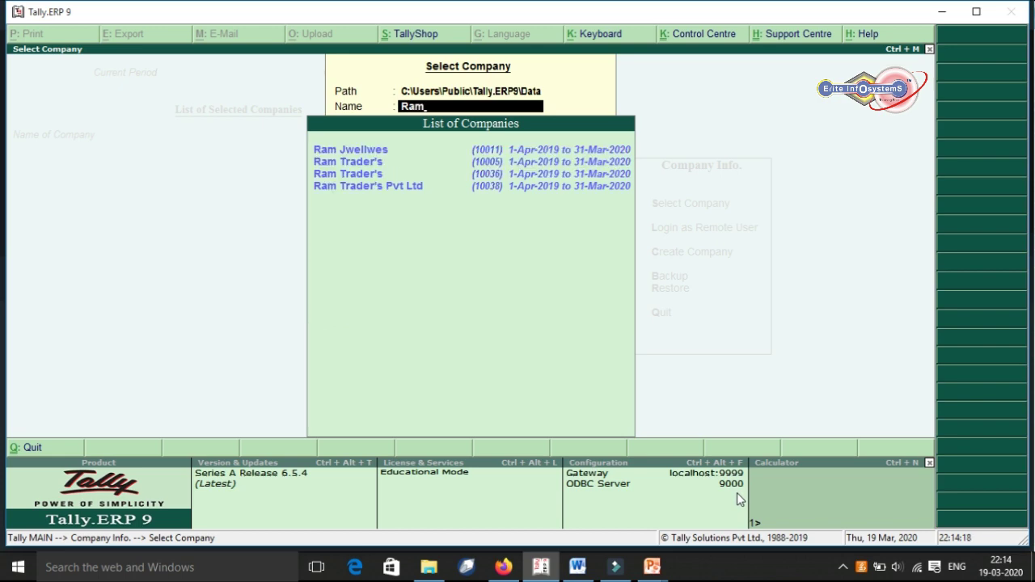
type(" Trader")
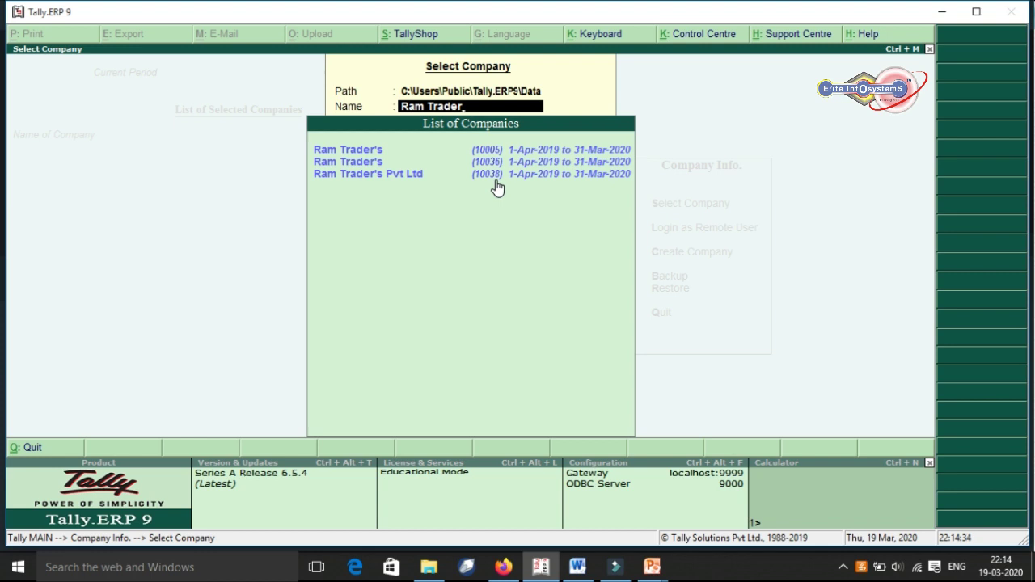
key("Down")
key("Down")
key("Down")
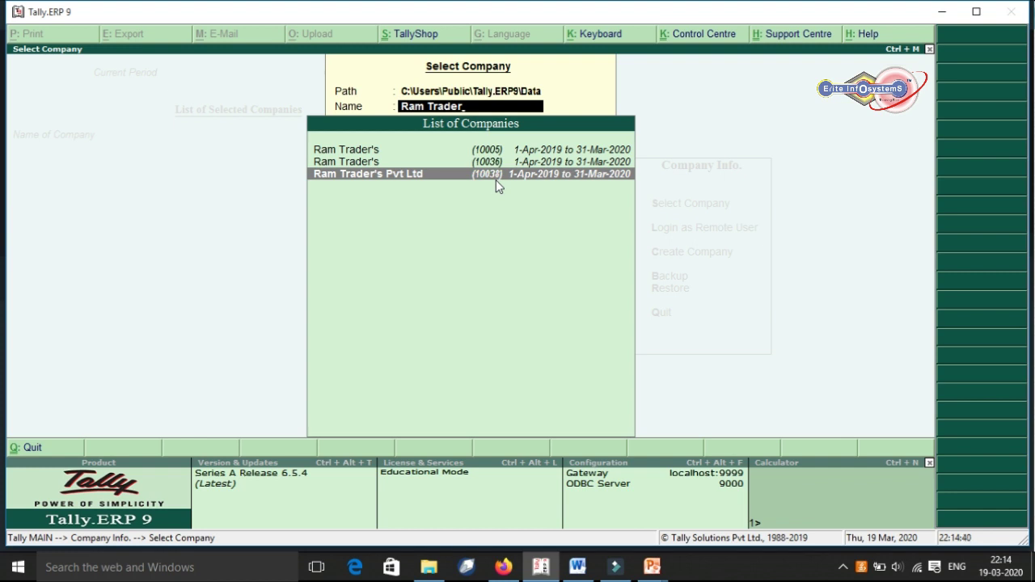
left_click(497, 177)
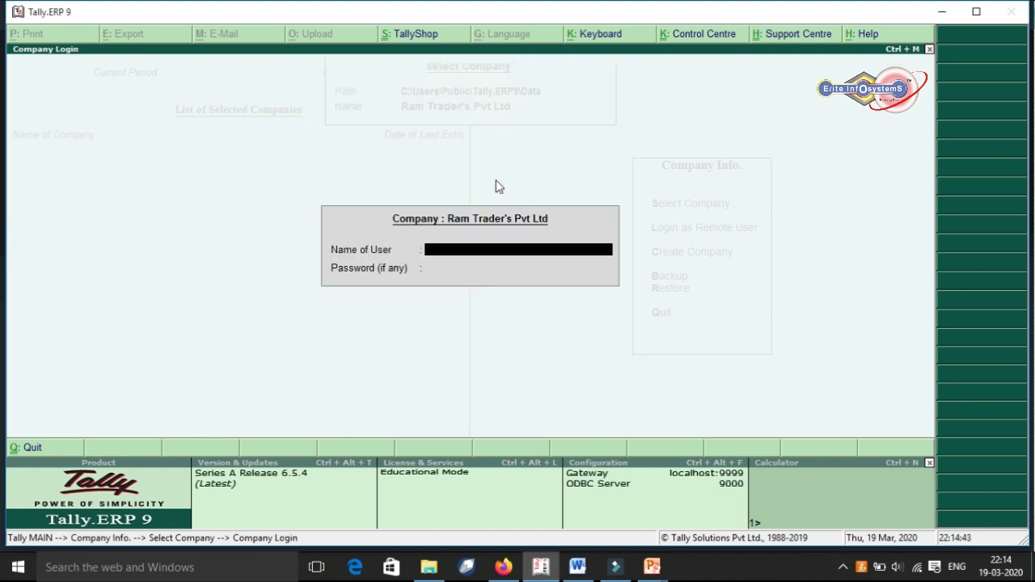
type("admin")
key("Return")
type("***")
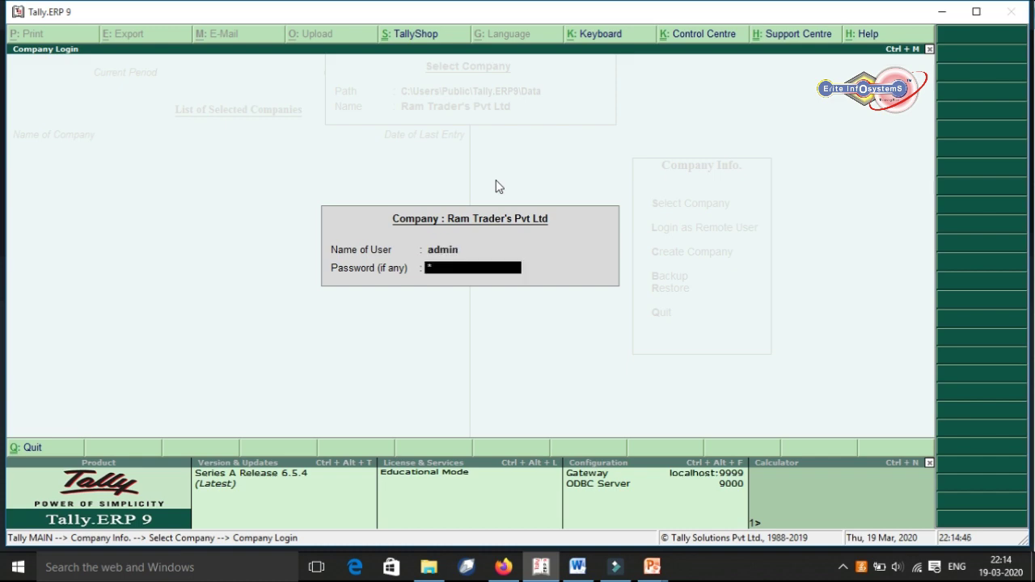
key("Return")
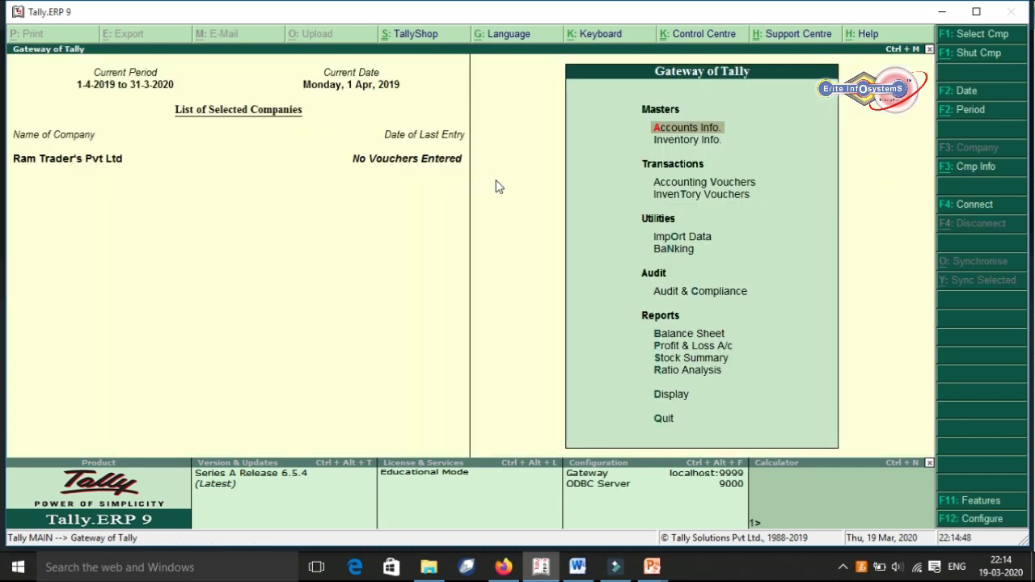